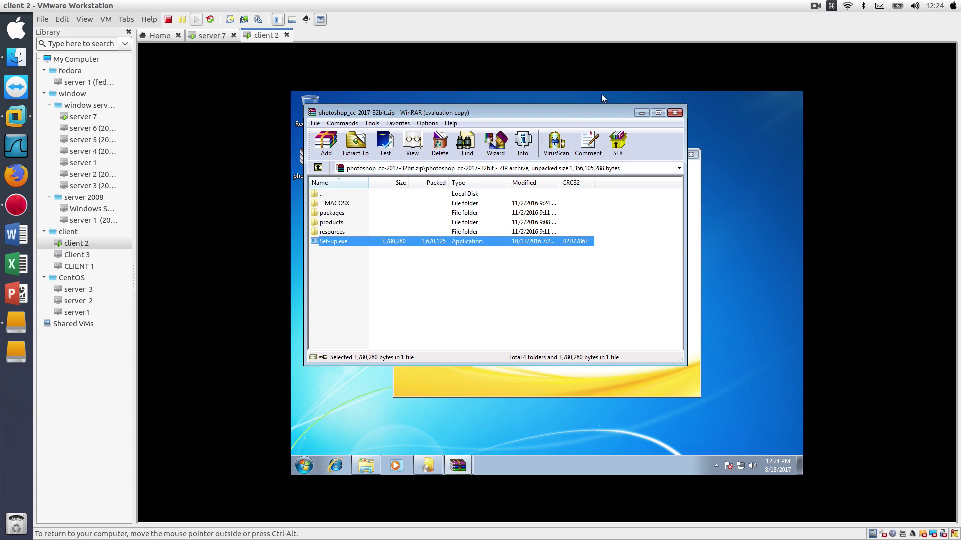
- Close the photoshop_cc-2017-32bit WinRAR archive window in the client 2 VM
left_click(675, 113)
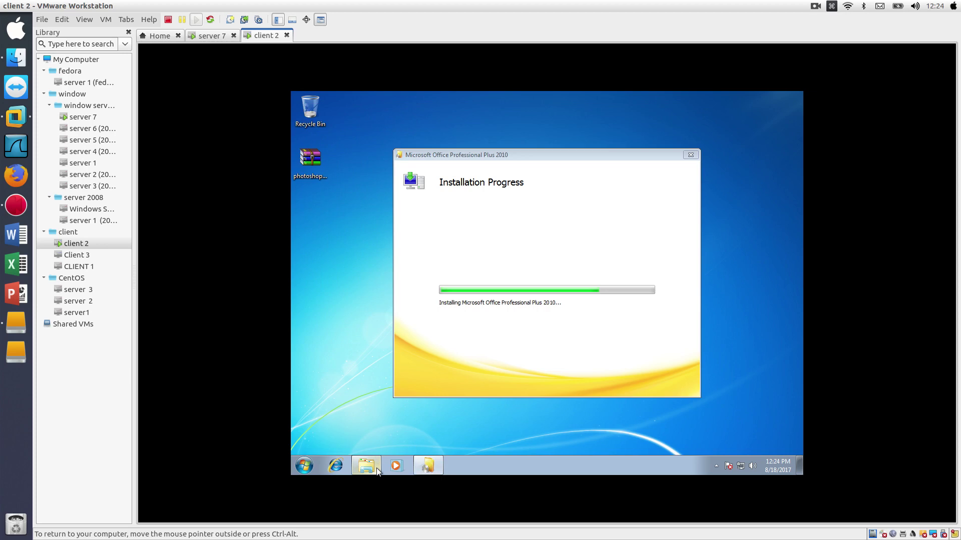
left_click(383, 422)
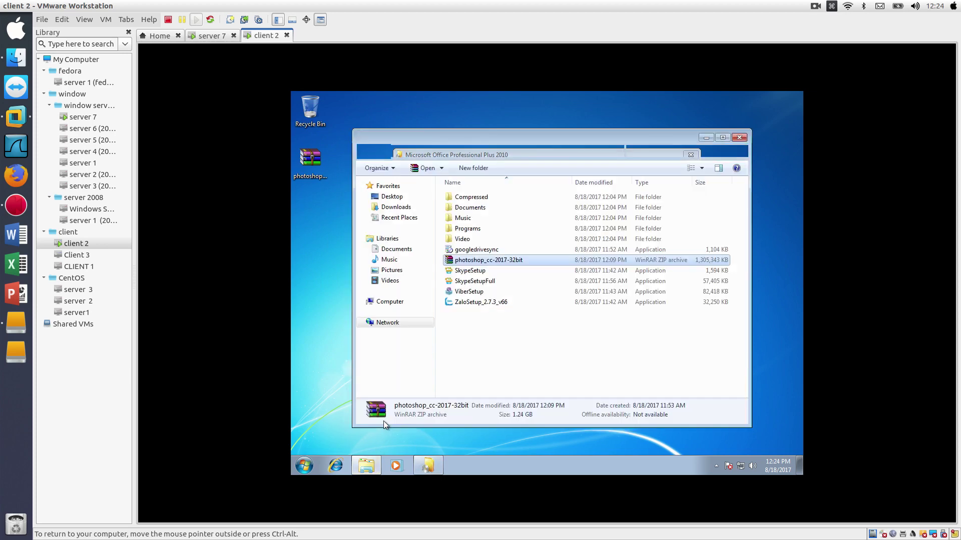
left_click(740, 138)
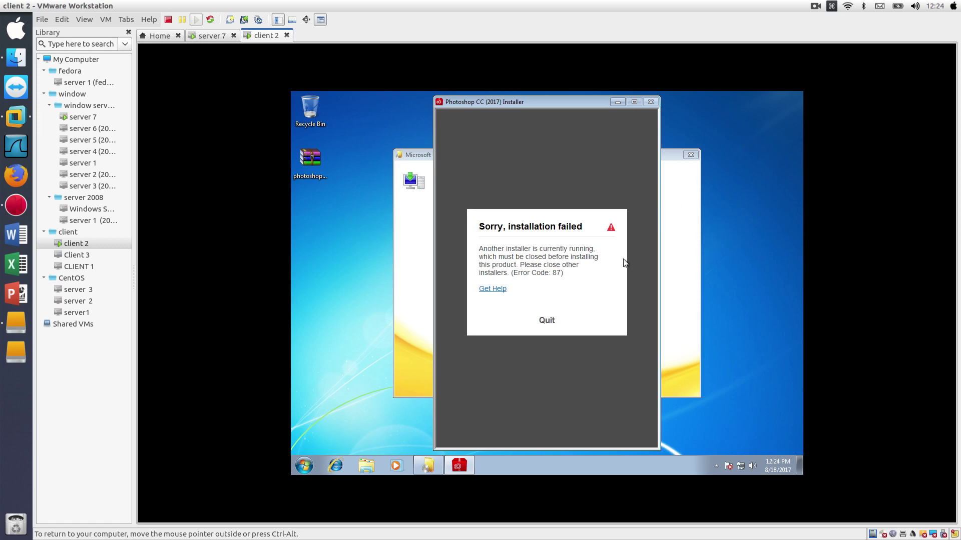
left_click(568, 325)
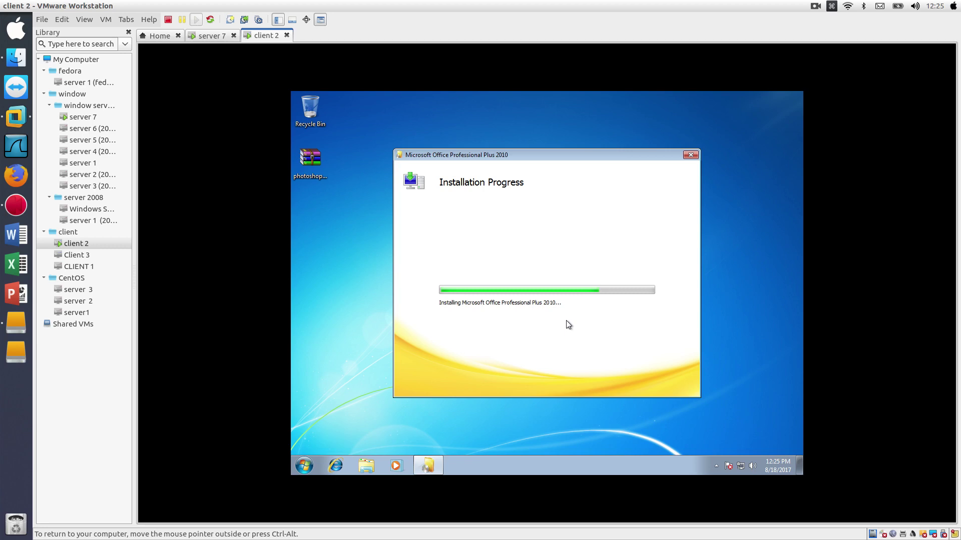
- On server 7, close the Command Prompt and This PC windows, then return to client 2
left_click(218, 40)
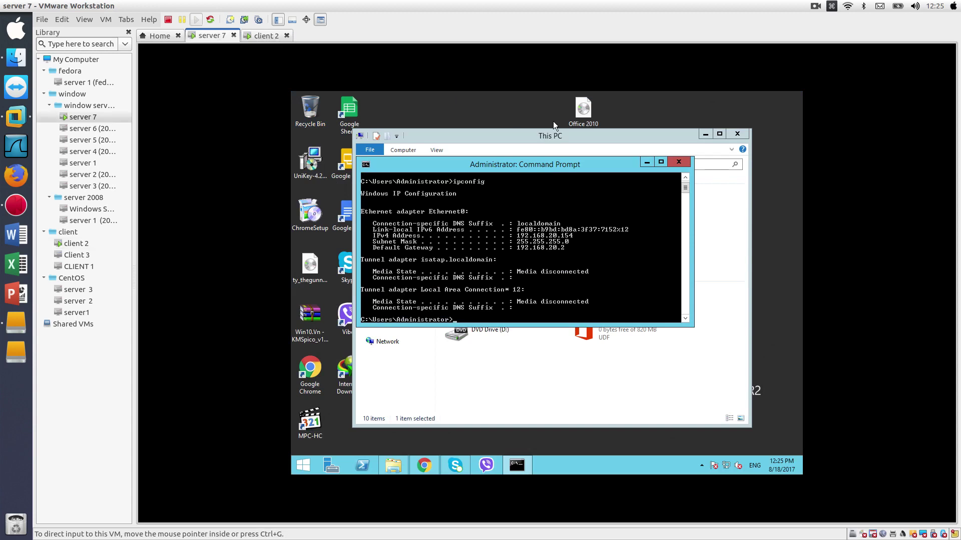
left_click(679, 161)
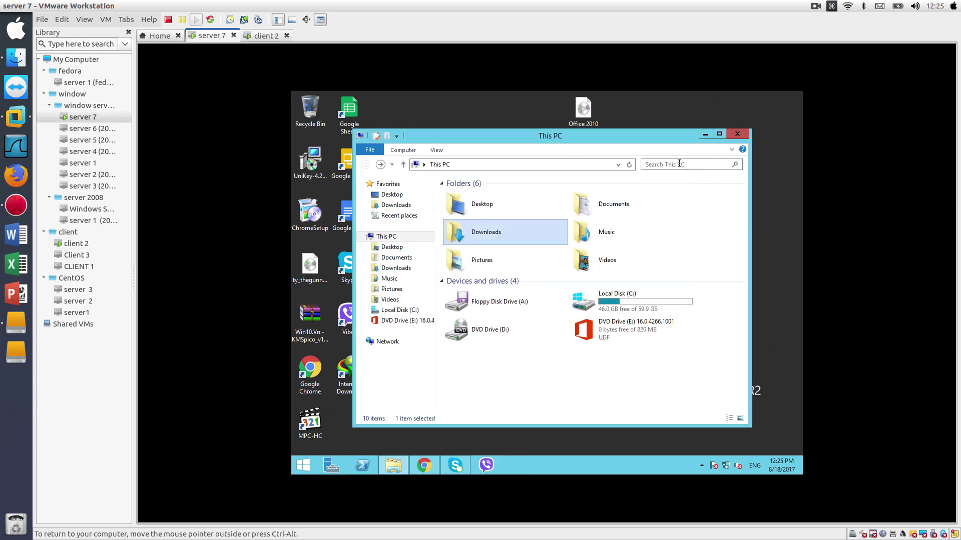
left_click(744, 132)
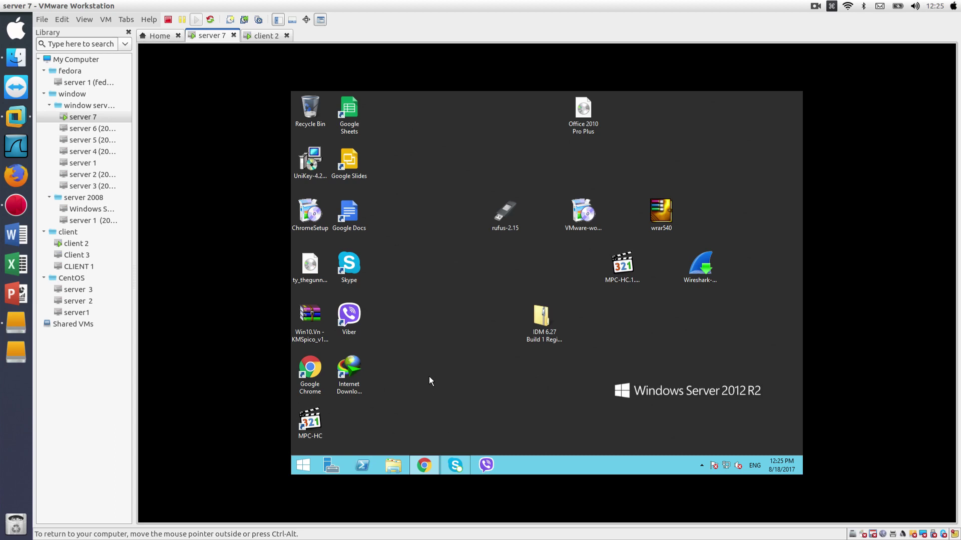
left_click(266, 36)
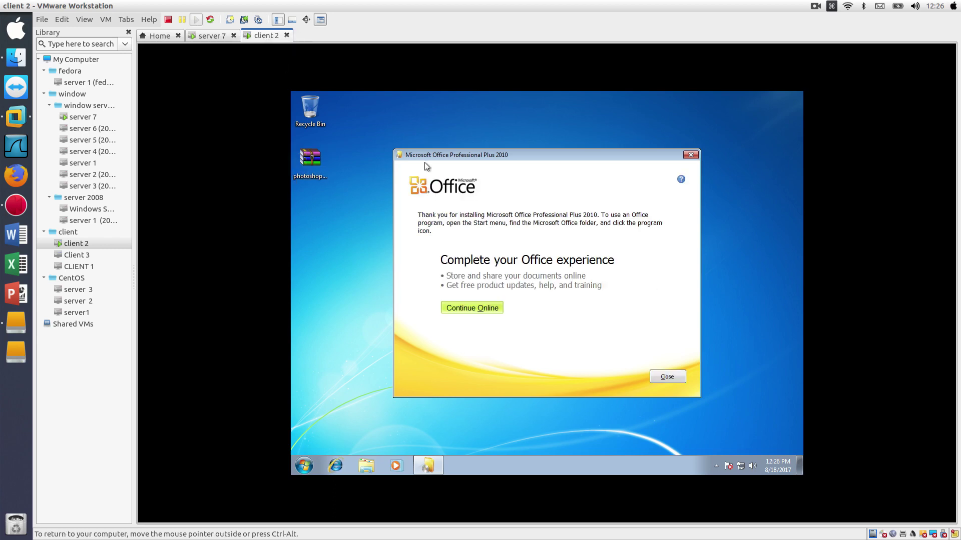
- Close the finished Office 2010 installer page, leaving client 2's desktop showing
left_click(667, 378)
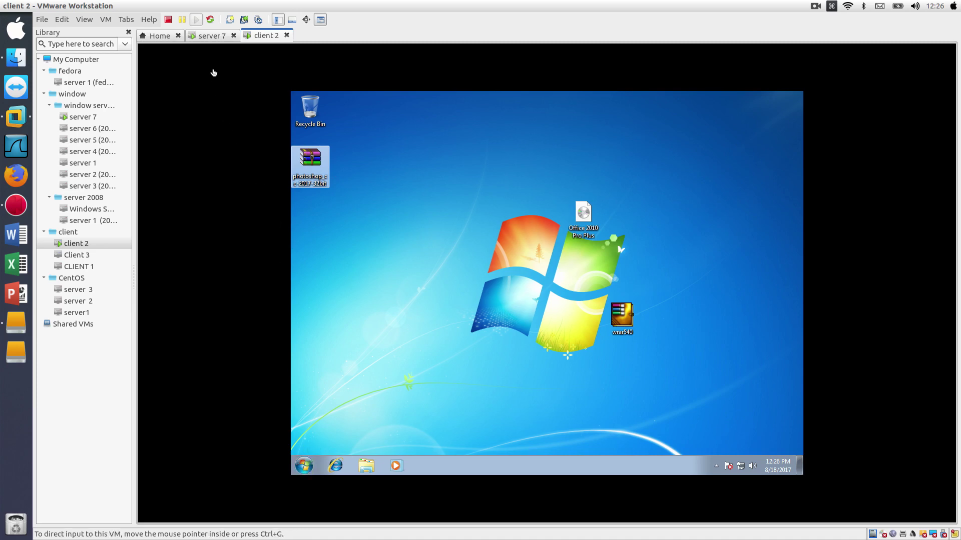
left_click(213, 40)
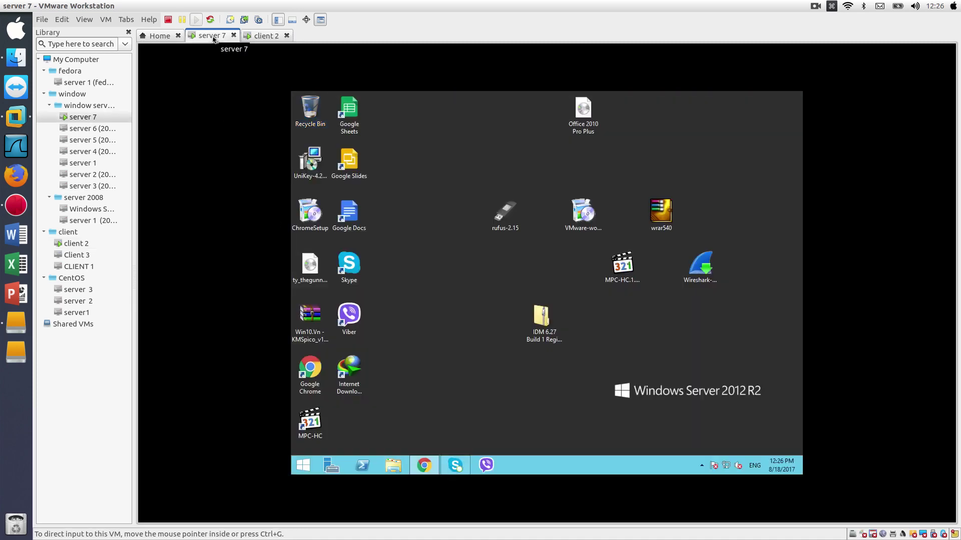
left_click(273, 40)
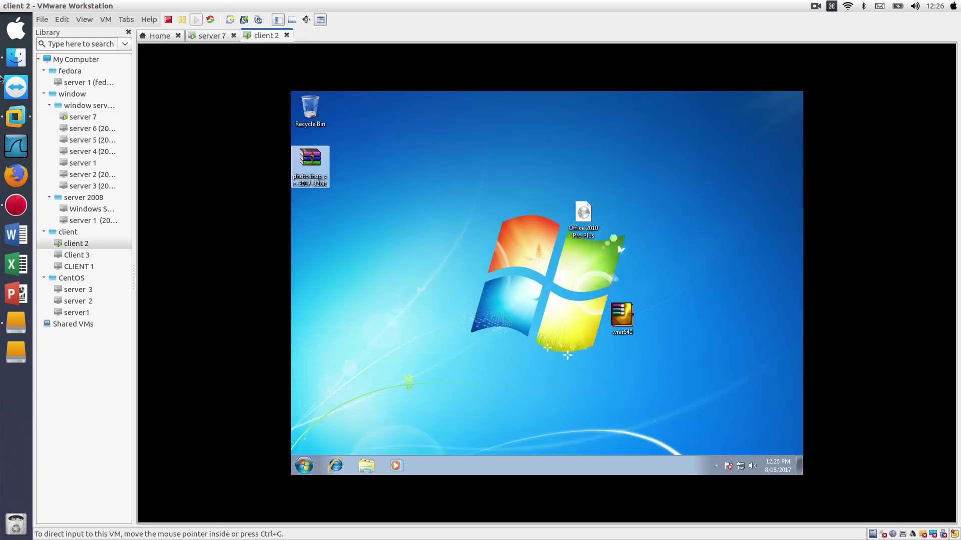
left_click(22, 62)
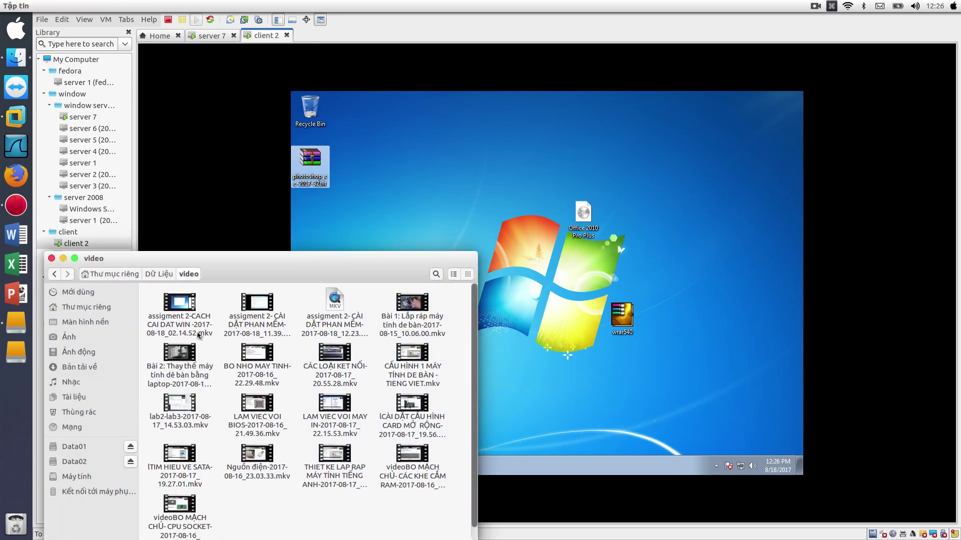
- Copy Win10.Vn KMSpico_v10.2.0_Install.rar from the Dữ Liệu folder onto client 2's desktop
left_click(156, 276)
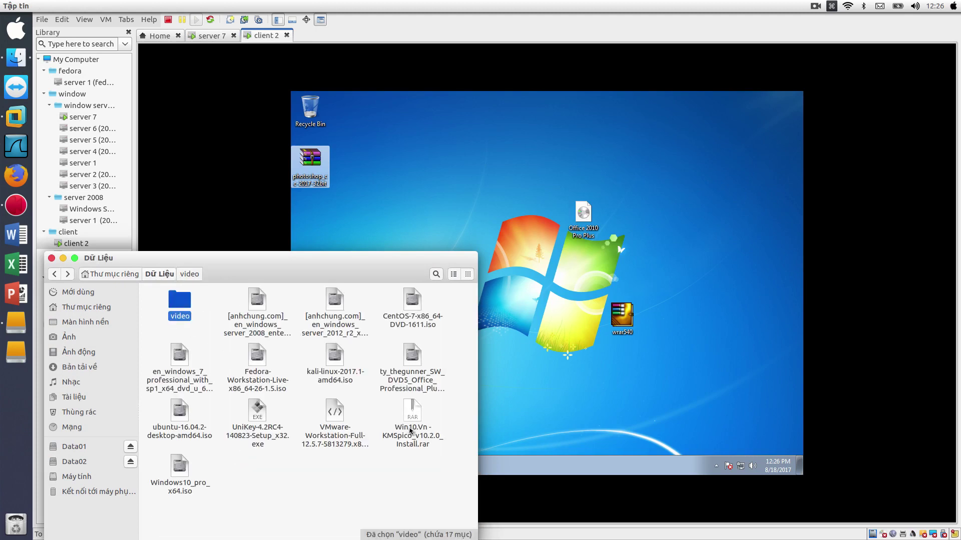
left_click_drag(409, 430, 687, 284)
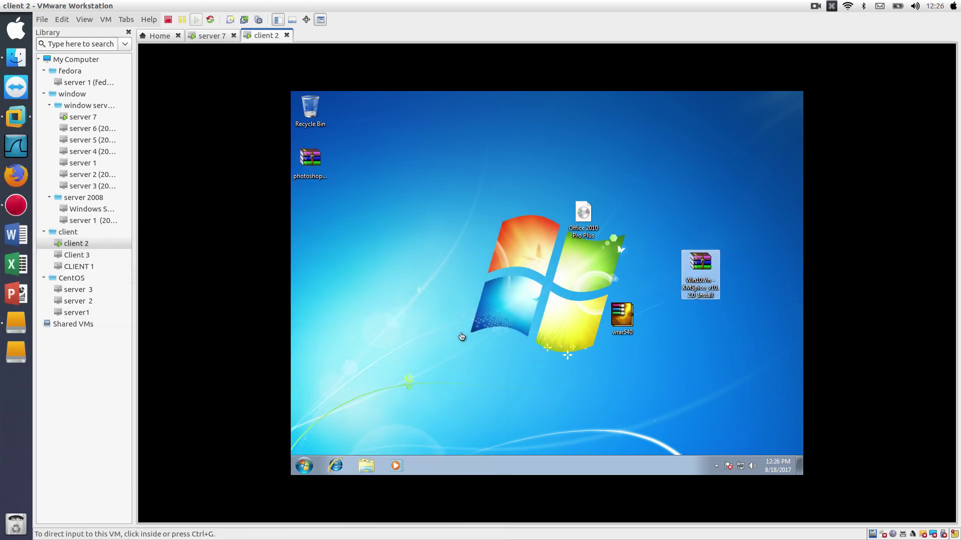
left_click(711, 259)
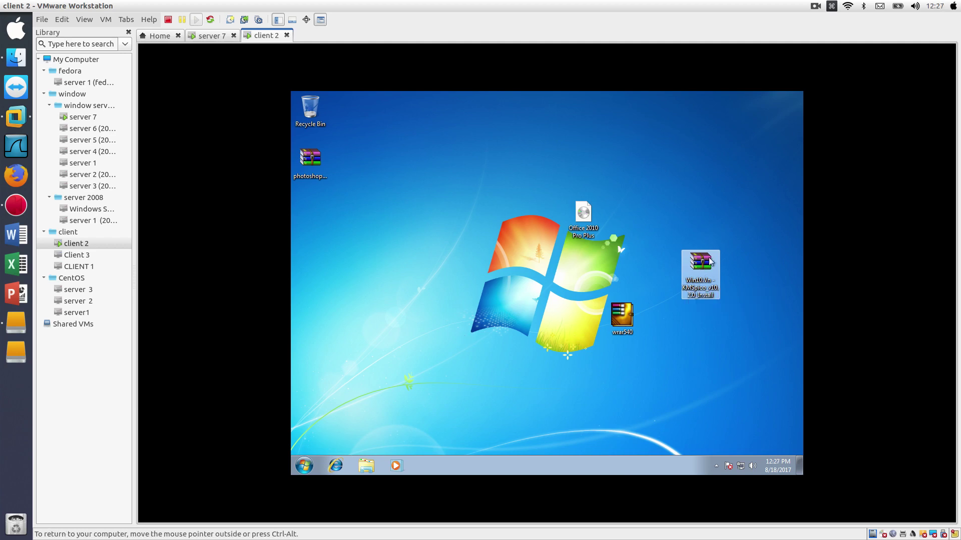
- Open the KMSpico archive and run kmspico_setup.exe, entering the archive password
double_click(710, 261)
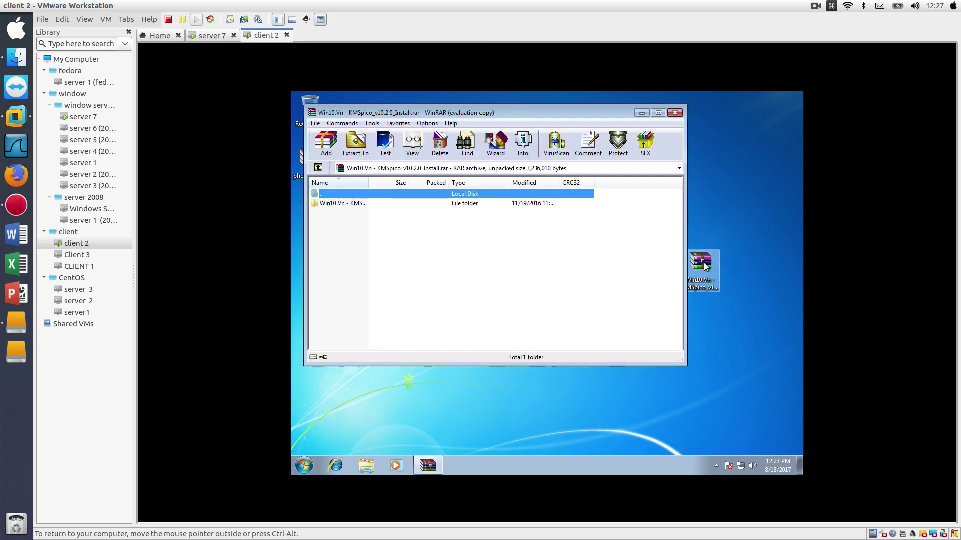
left_click(326, 204)
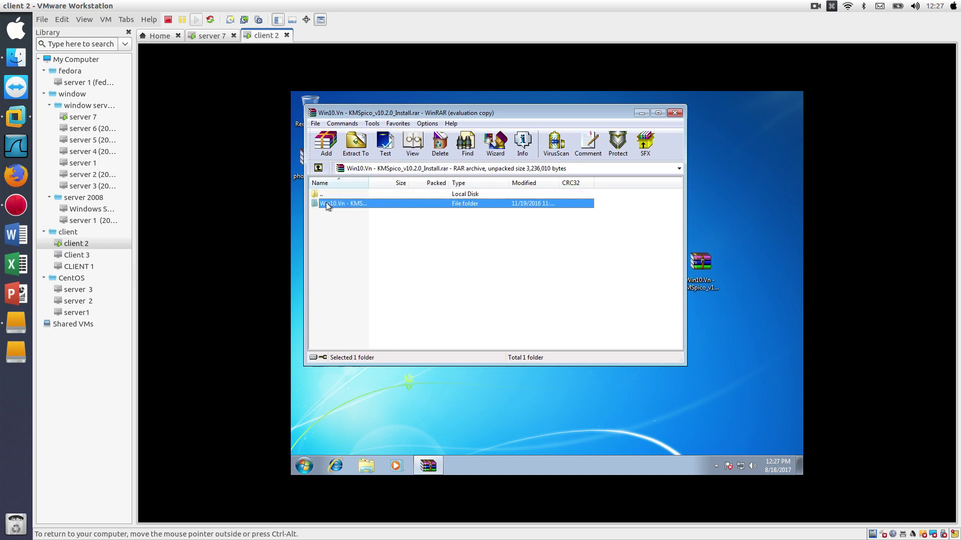
double_click(326, 203)
double_click(331, 204)
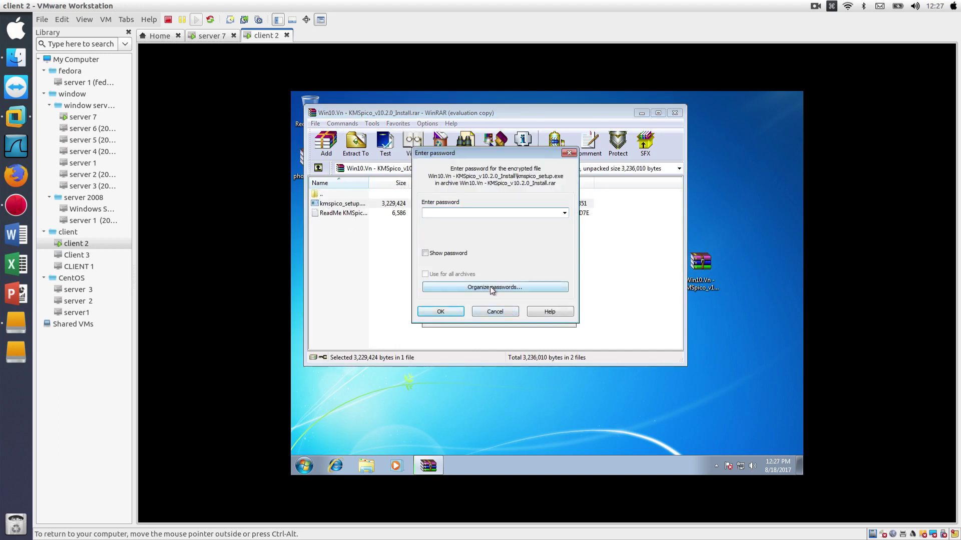
type("12")
key("Return")
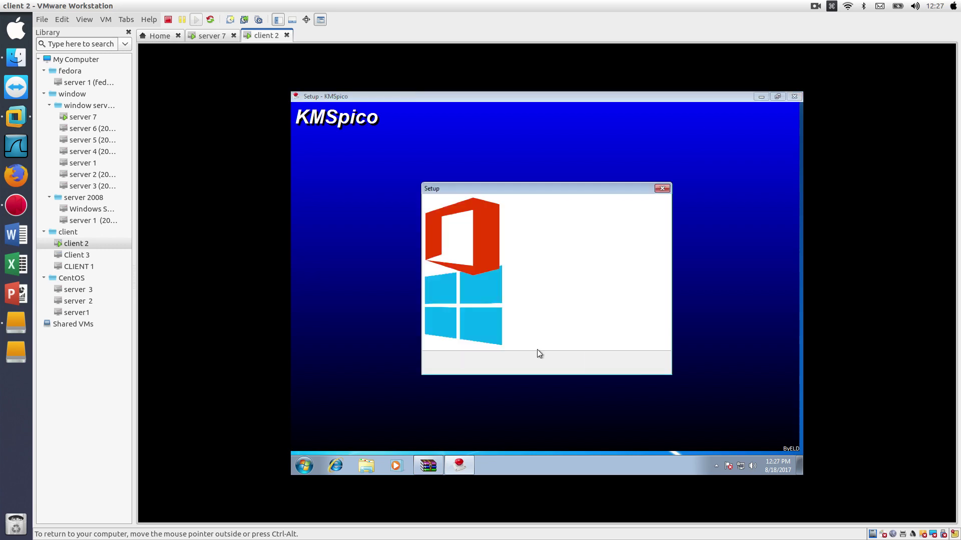
- Accept KMSpico's license, install to the default folder, and dismiss the .NET Framework error
left_click(603, 364)
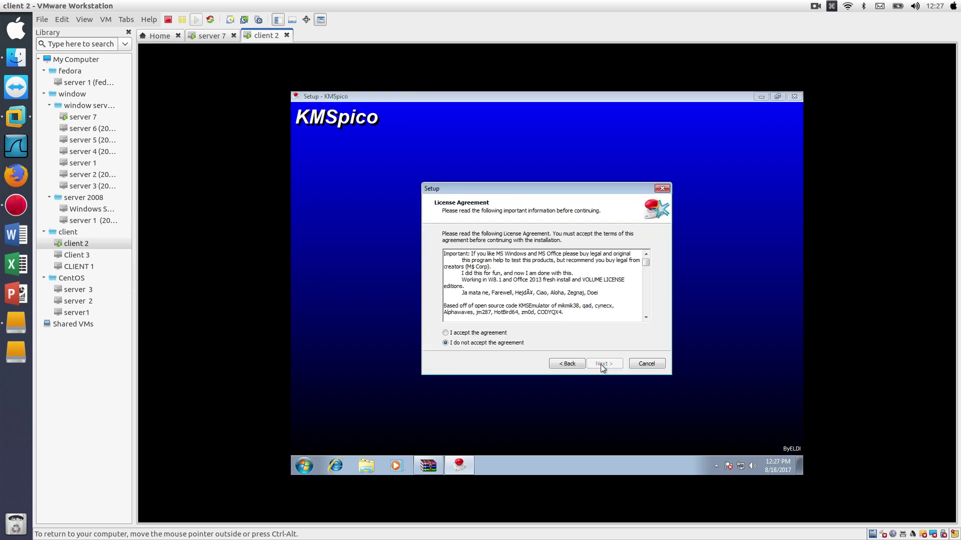
left_click(461, 333)
left_click(602, 367)
left_click(602, 366)
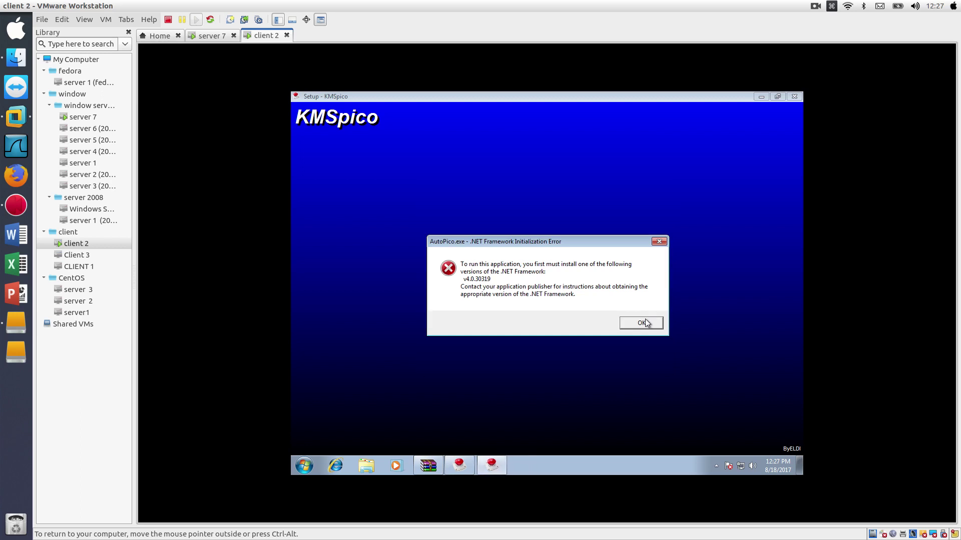
left_click(646, 322)
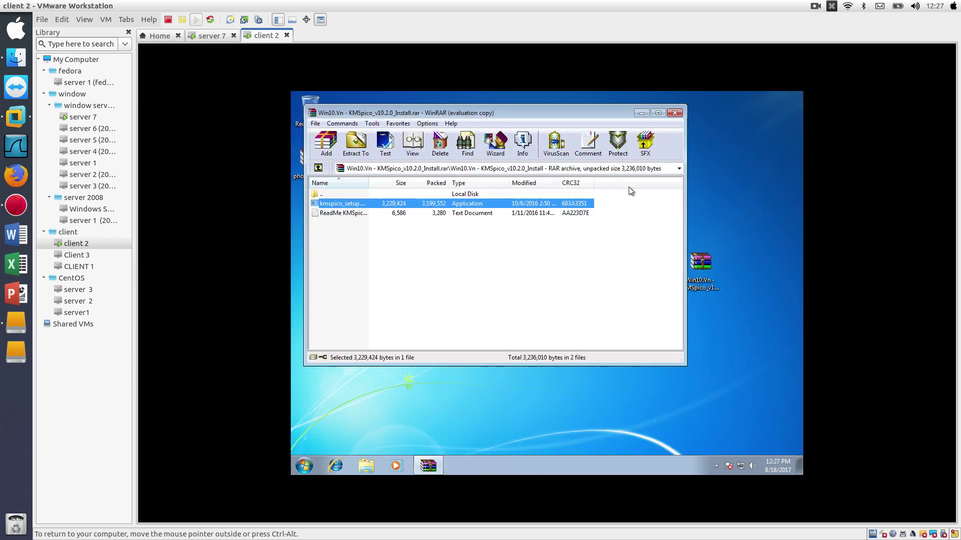
- Close the archive window and browse Explorer to C:\Program Files\KMSpico
left_click(674, 113)
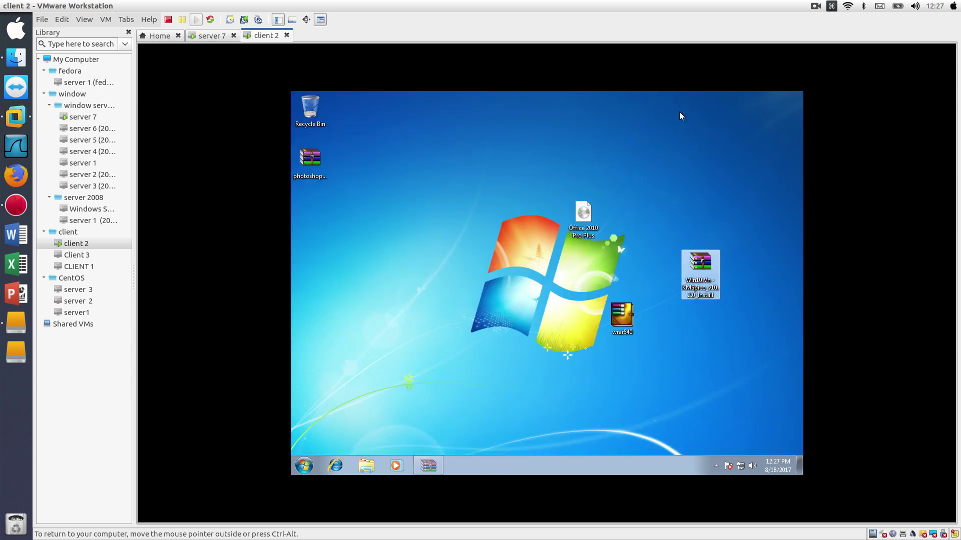
left_click(360, 473)
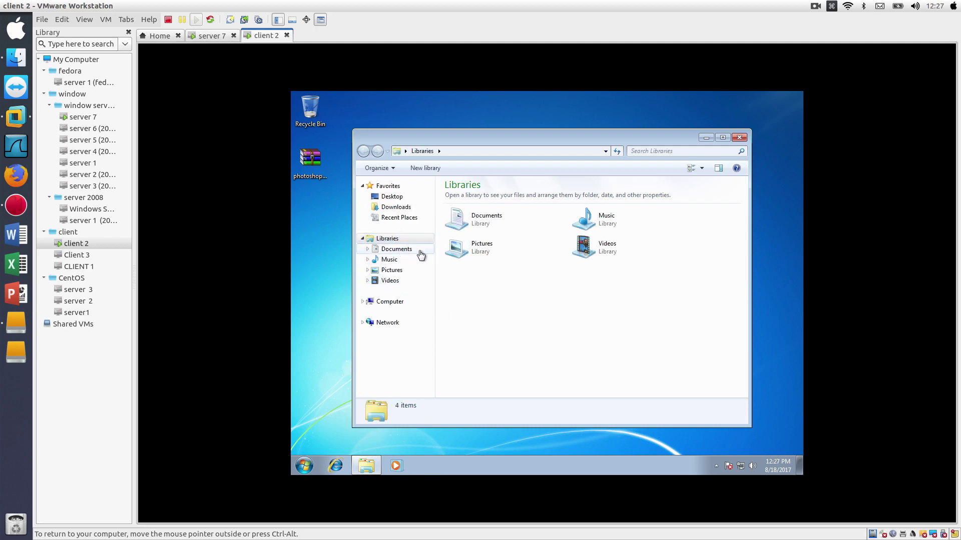
left_click(403, 252)
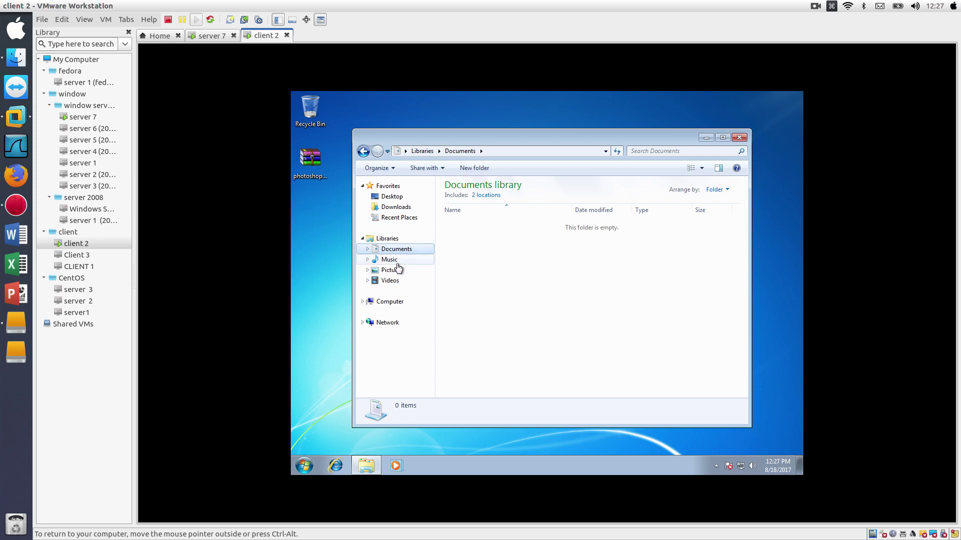
left_click(393, 209)
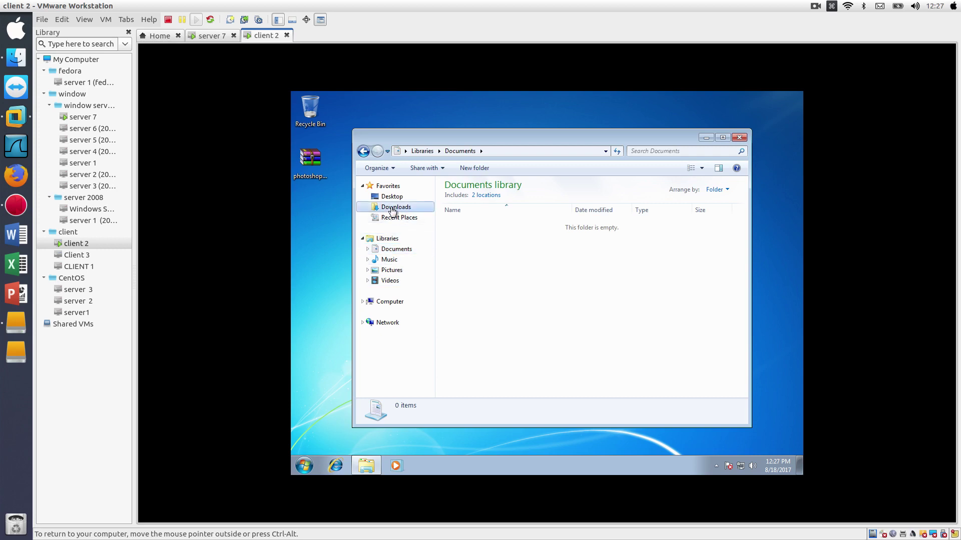
left_click(390, 302)
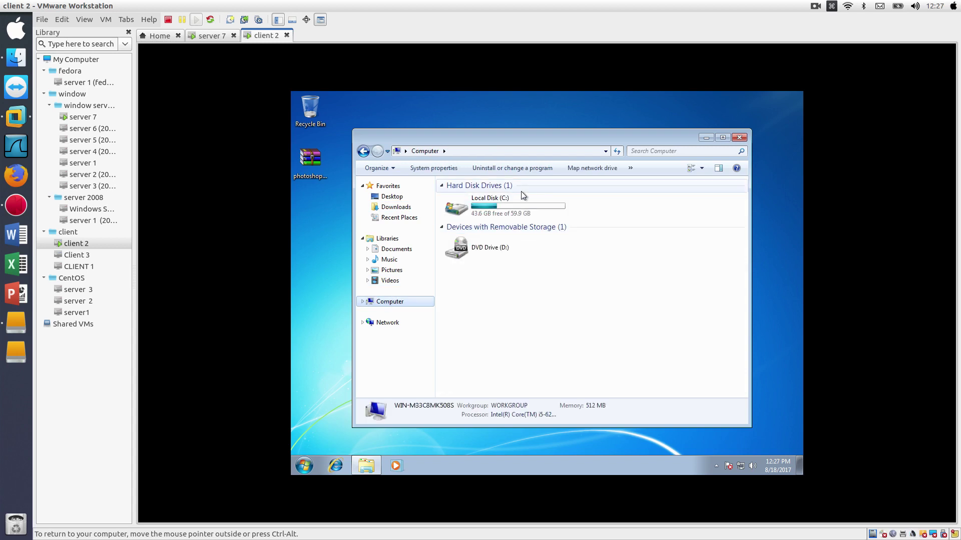
double_click(522, 204)
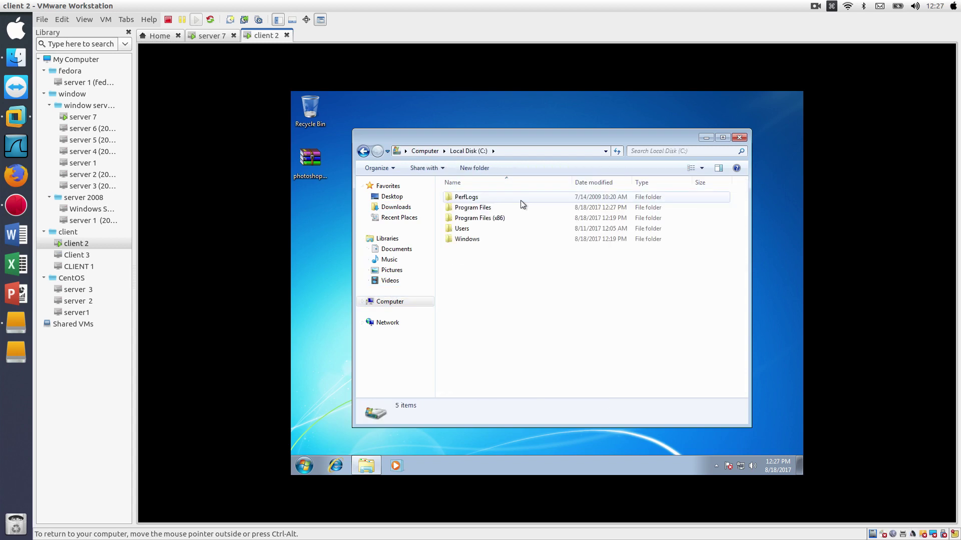
double_click(493, 209)
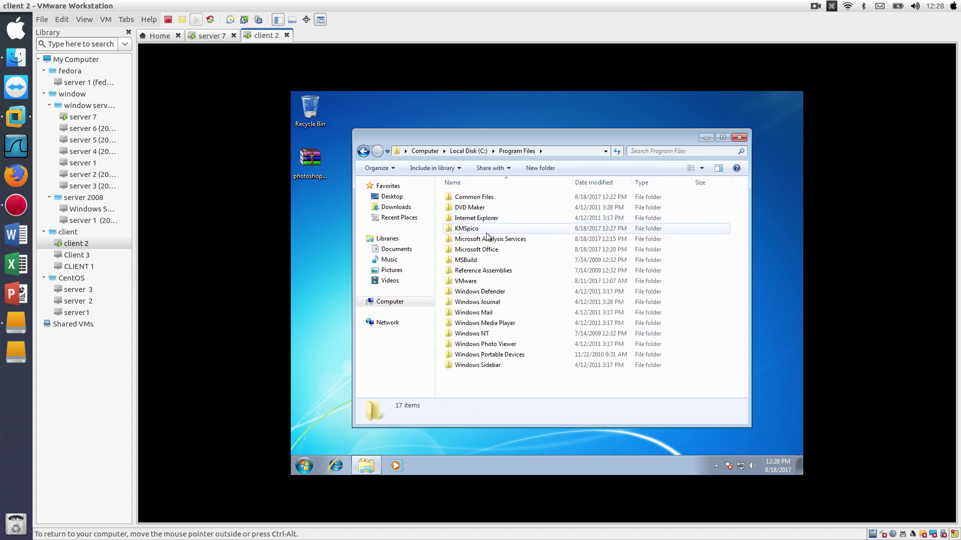
double_click(484, 230)
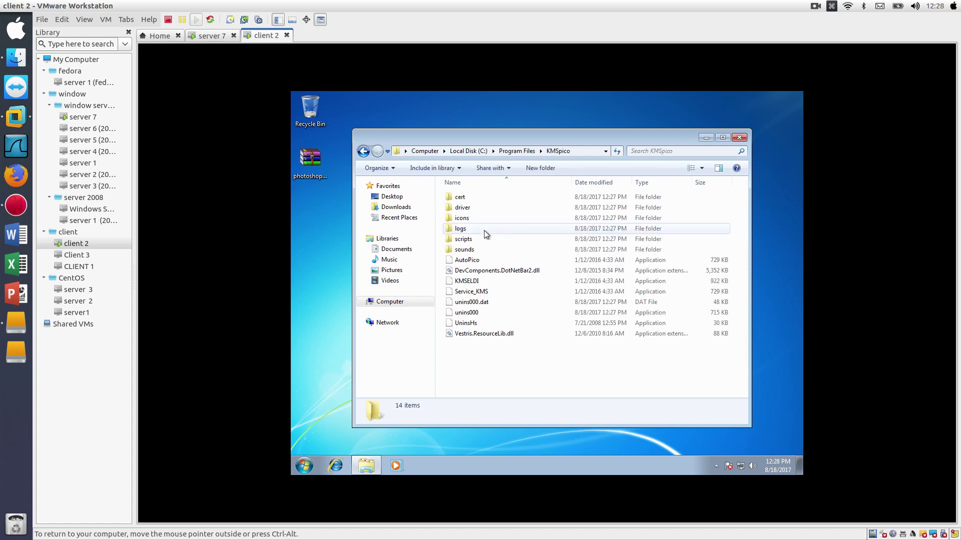
- Run KMSELDI, dismiss its .NET Framework v4.0.30319 error, and close Explorer
double_click(475, 282)
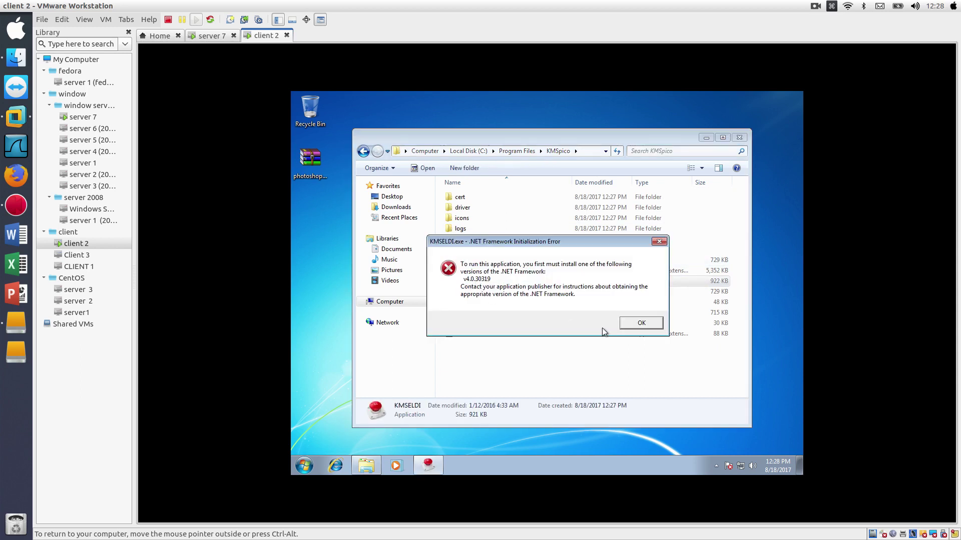
left_click(643, 323)
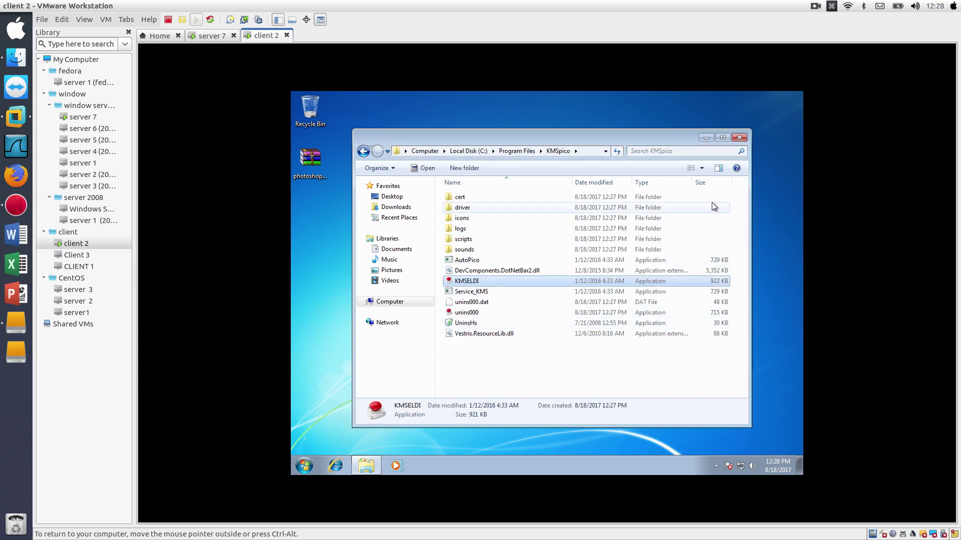
left_click(739, 138)
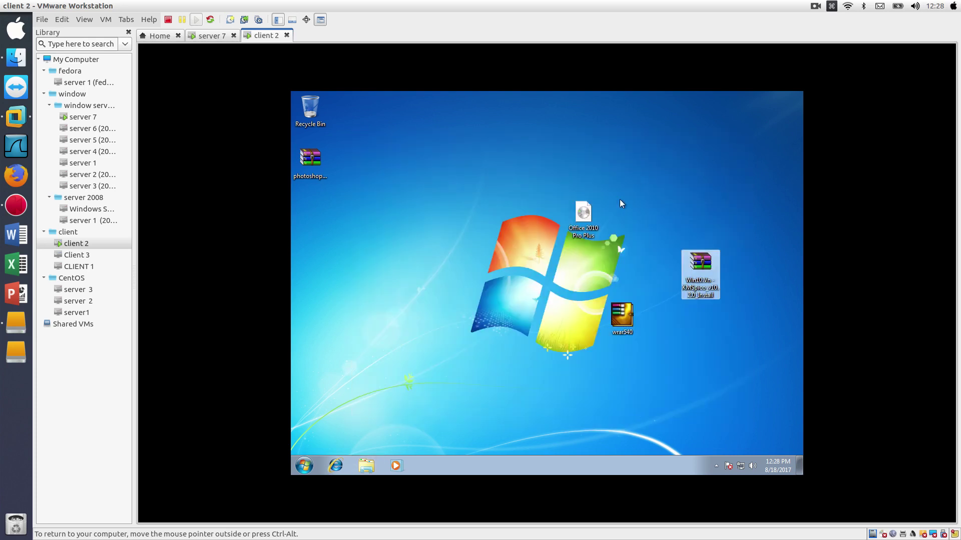
- Search the Start menu for 'wo' and pin Microsoft Word 2010 to the taskbar
left_click(302, 466)
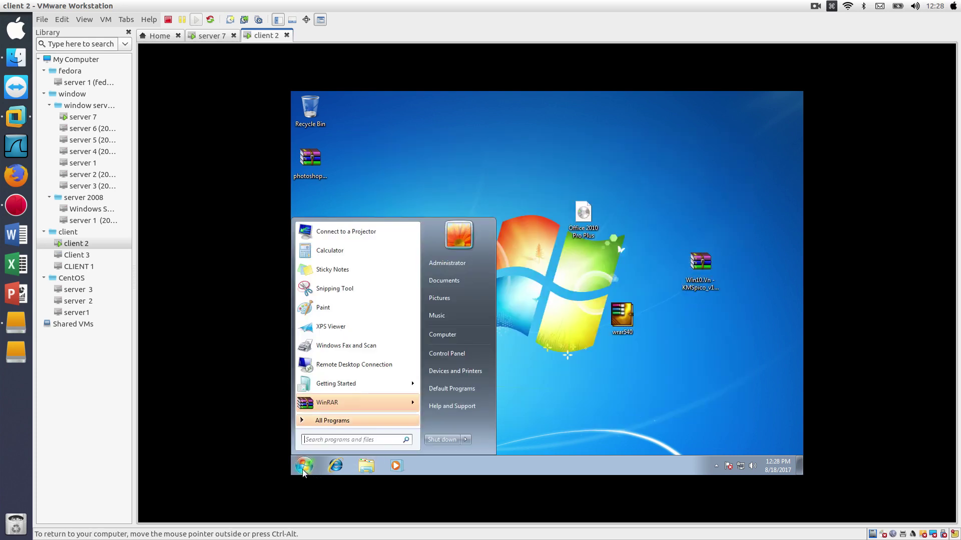
type("word")
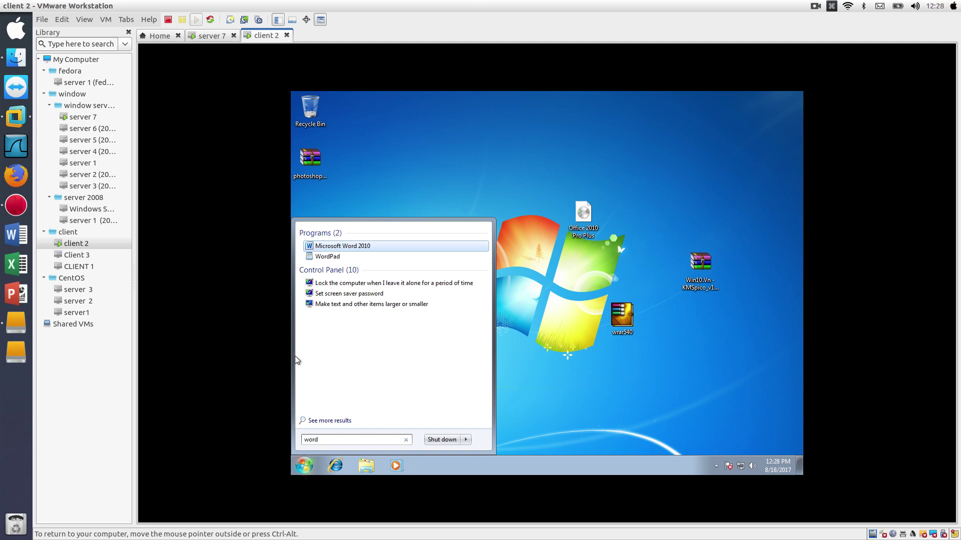
left_click(338, 247)
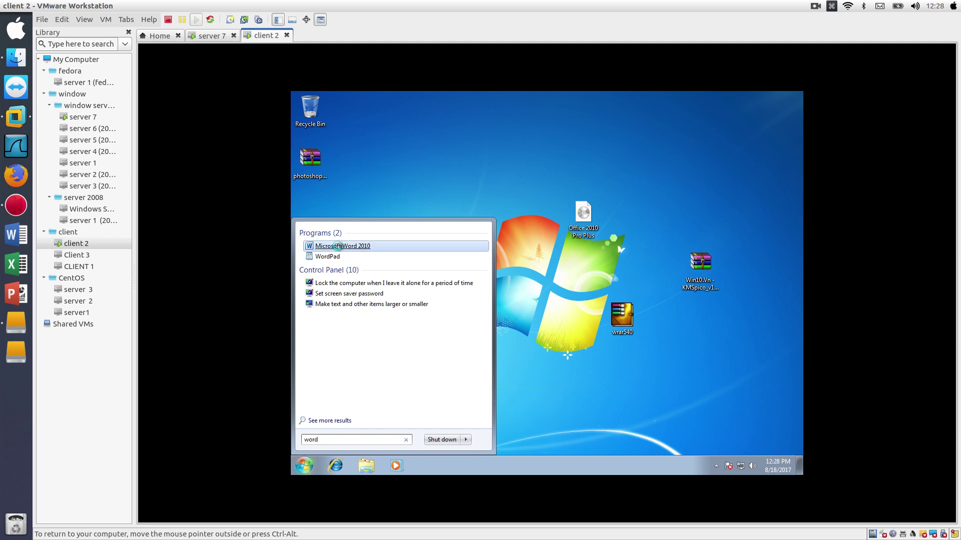
right_click(338, 247)
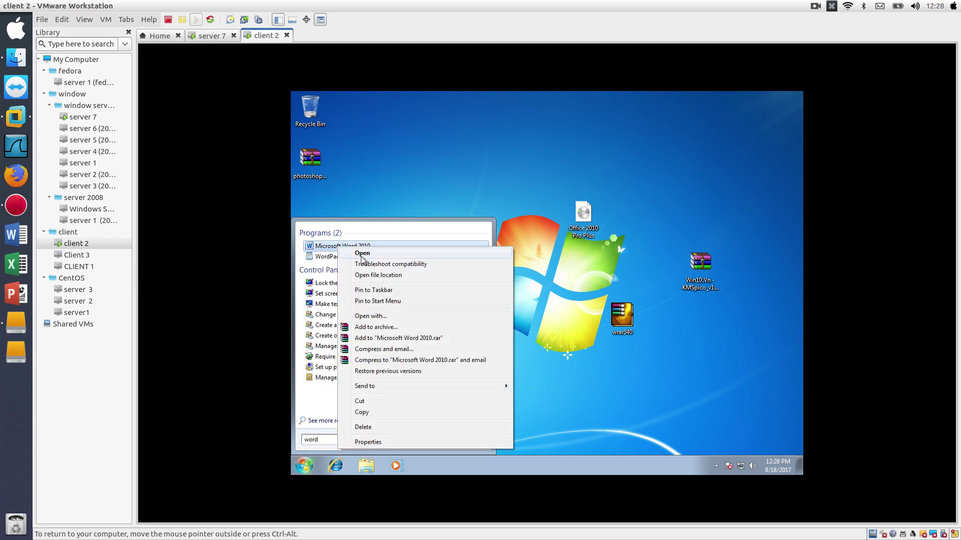
left_click(392, 293)
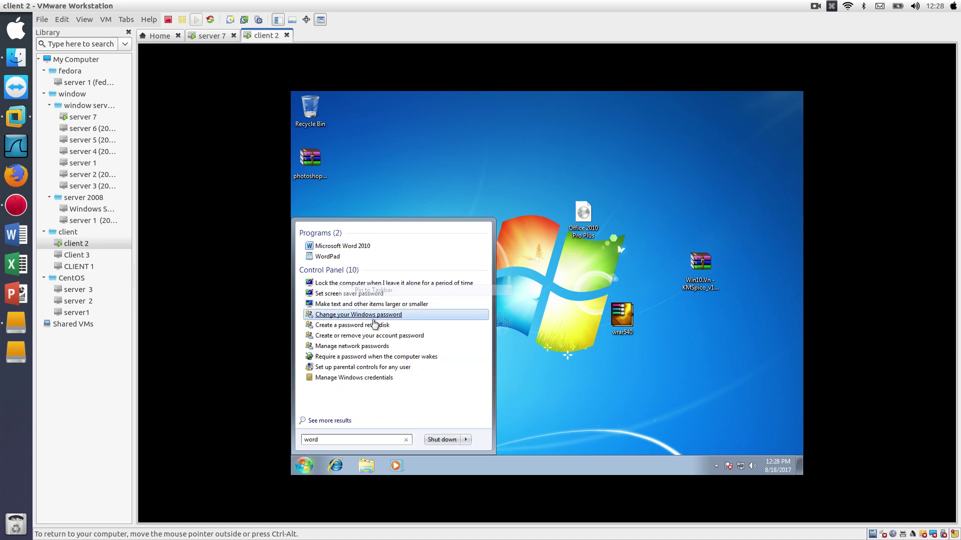
left_click(340, 439)
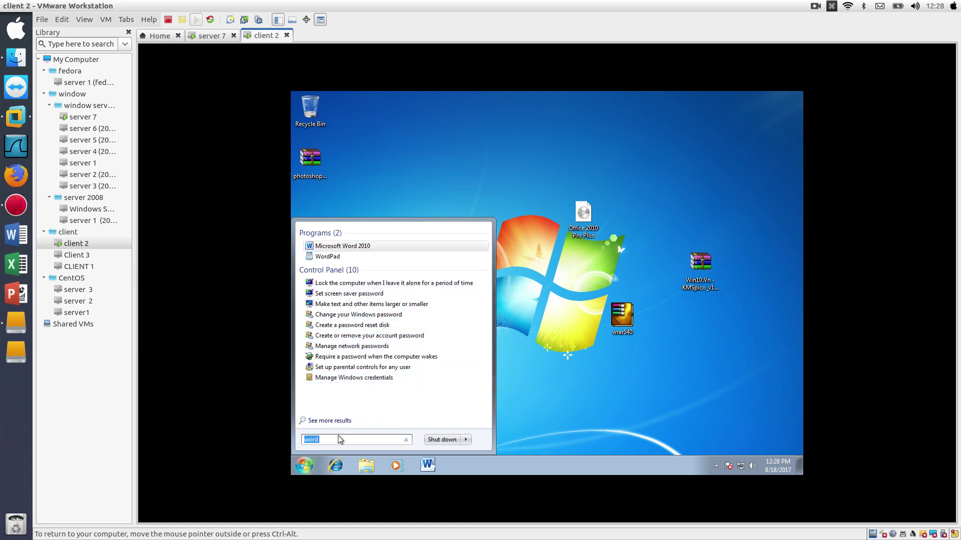
- Search the Start menu for 'exce' and pin Microsoft Excel 2010 to the taskbar
type("ec")
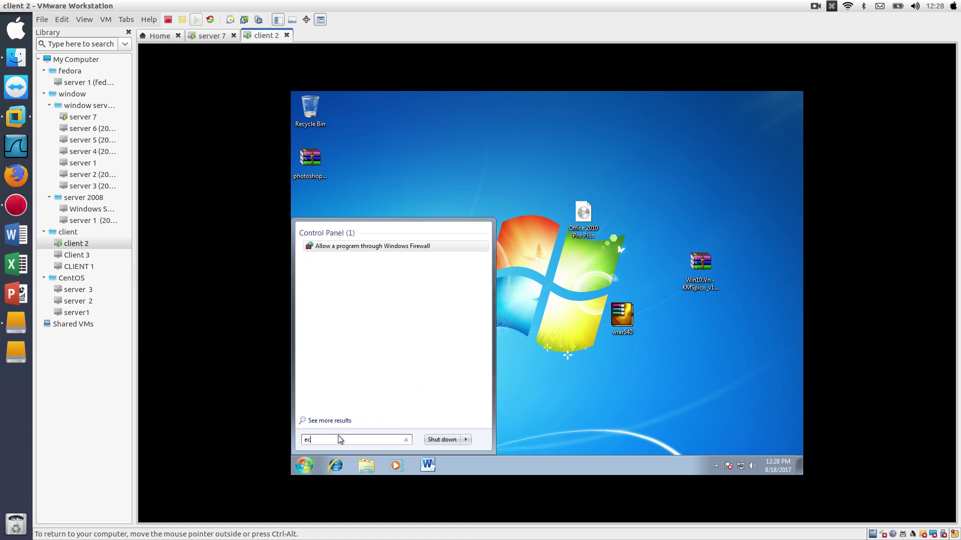
key("BackSpace")
type("x")
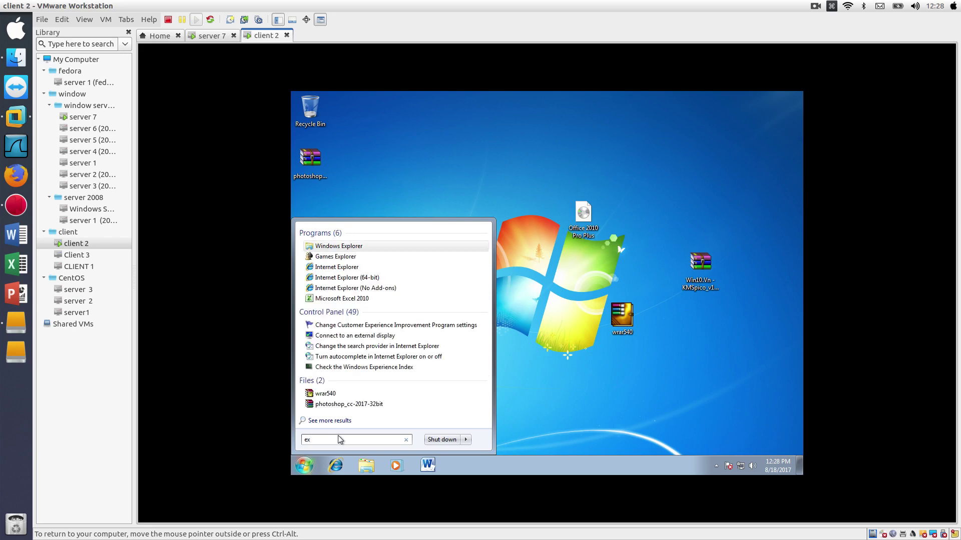
type("ce")
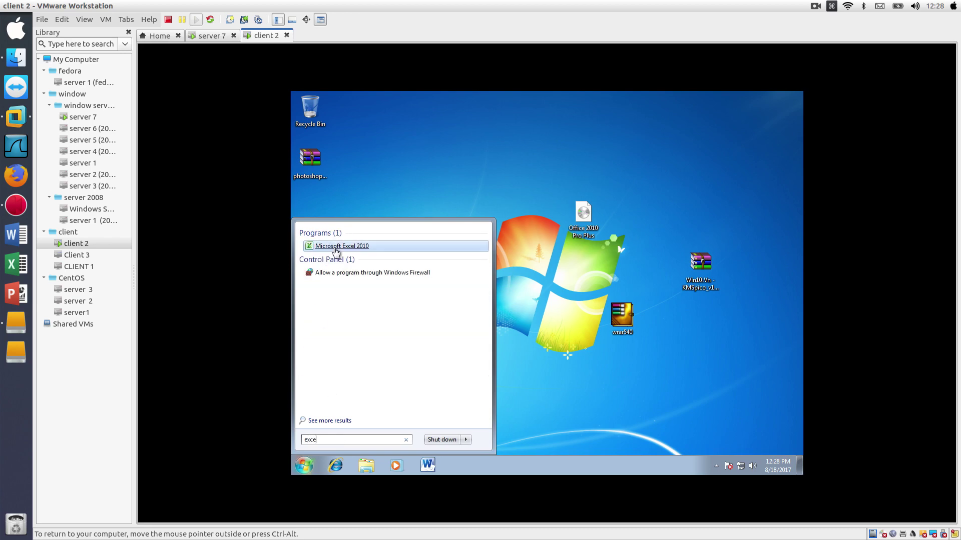
right_click(335, 251)
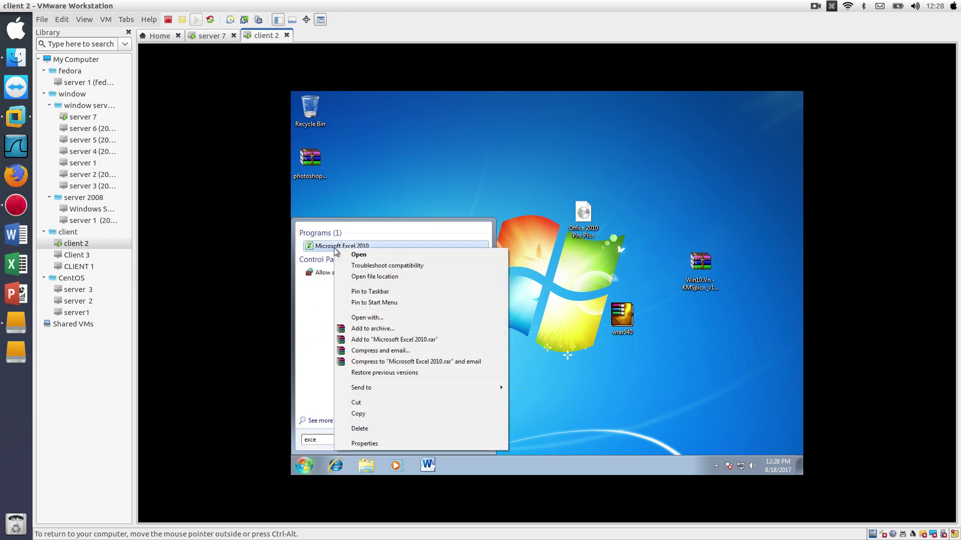
left_click(361, 293)
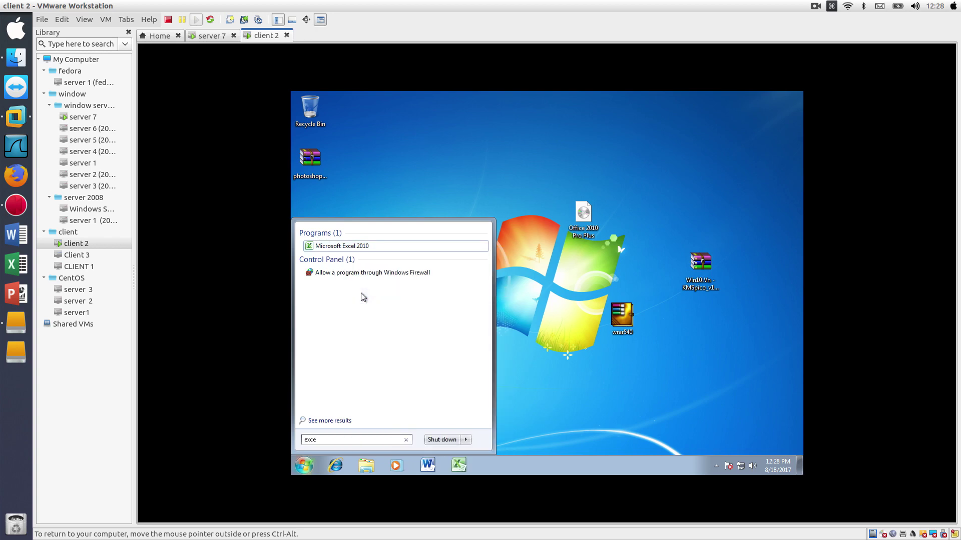
double_click(355, 438)
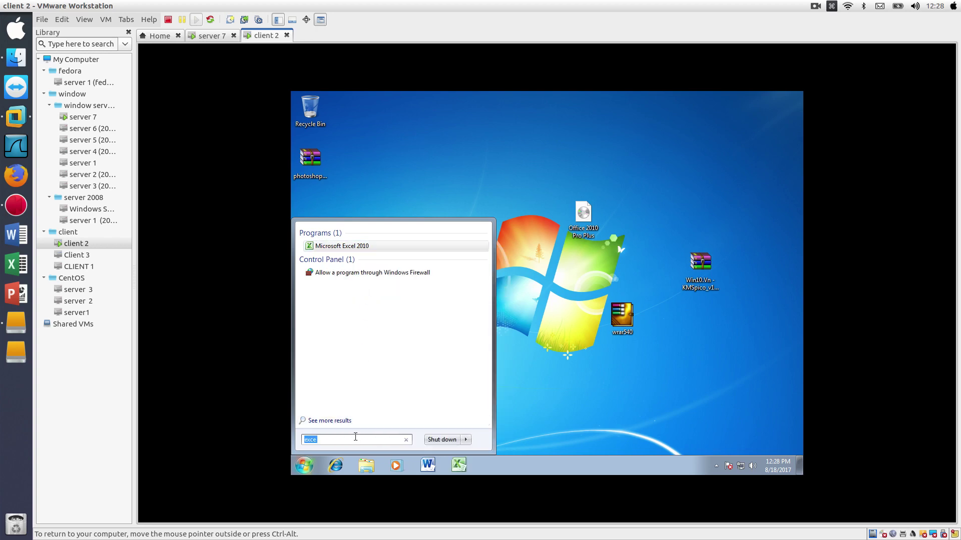
- Find Microsoft PowerPoint 2010 via a 'pow' Start search, pin it to the taskbar, and close Start
type("pow")
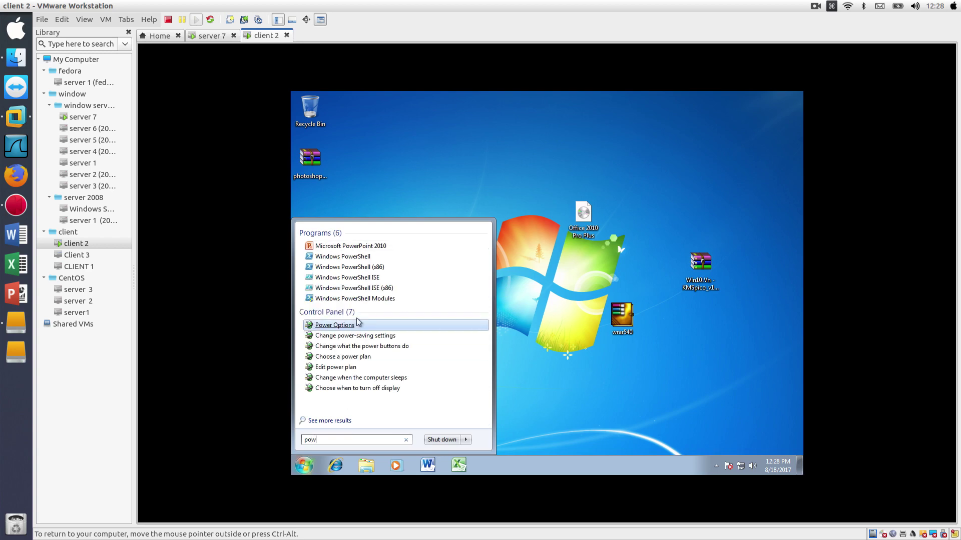
right_click(369, 251)
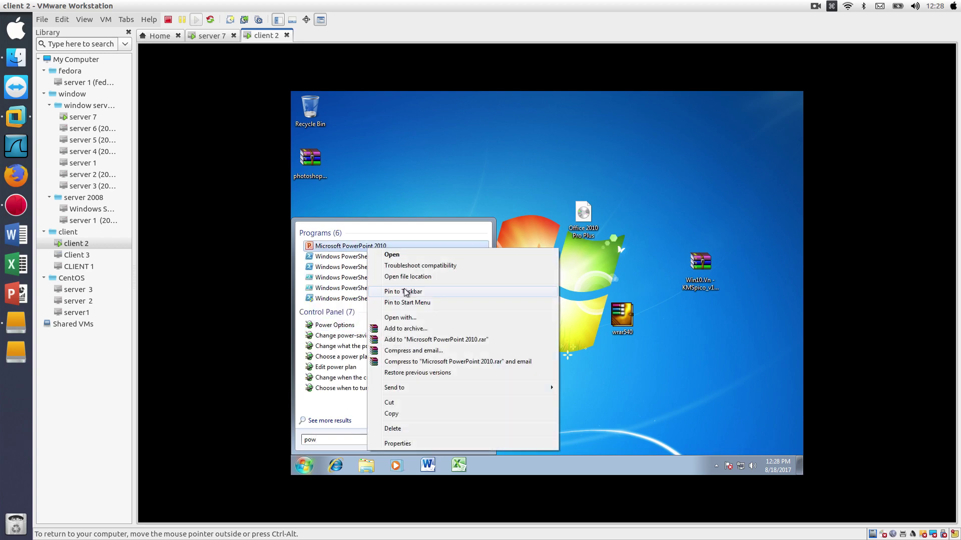
left_click(407, 292)
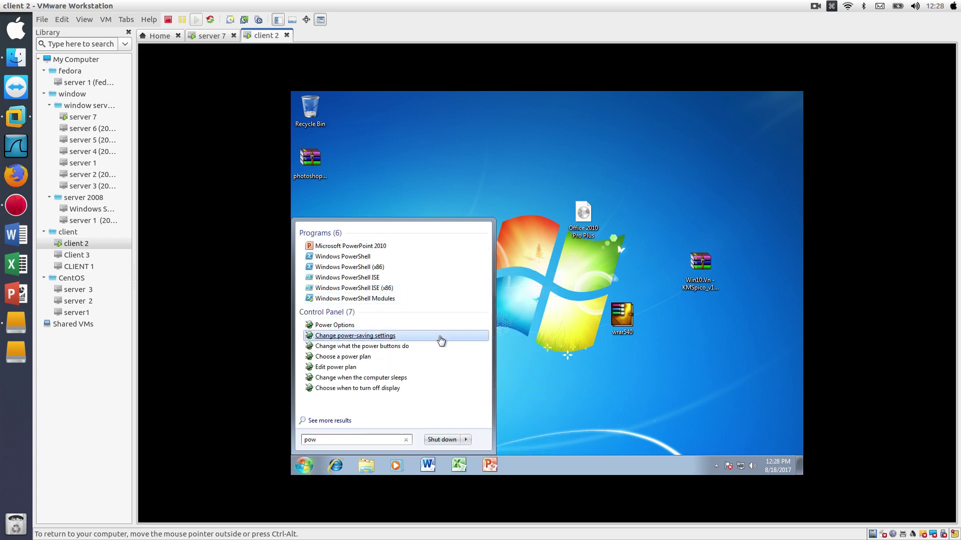
left_click(459, 195)
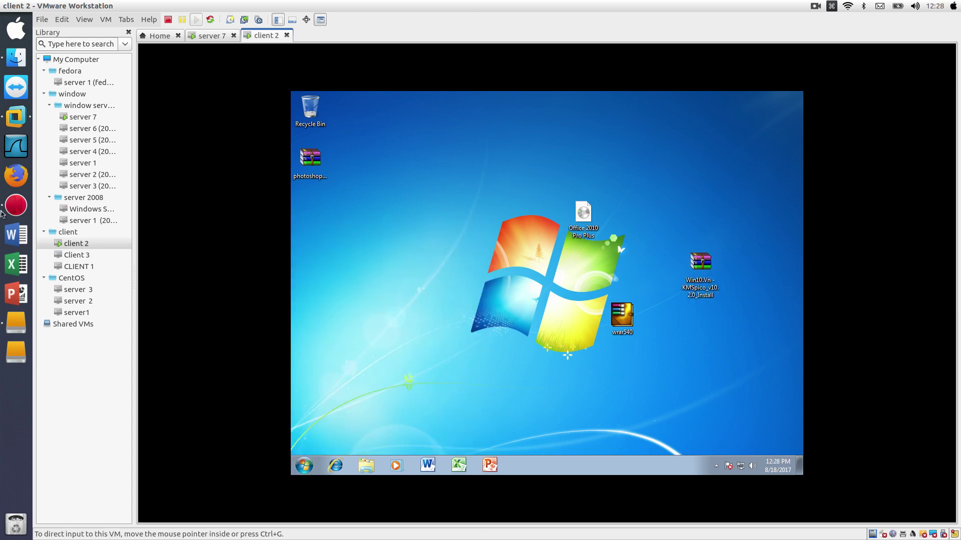